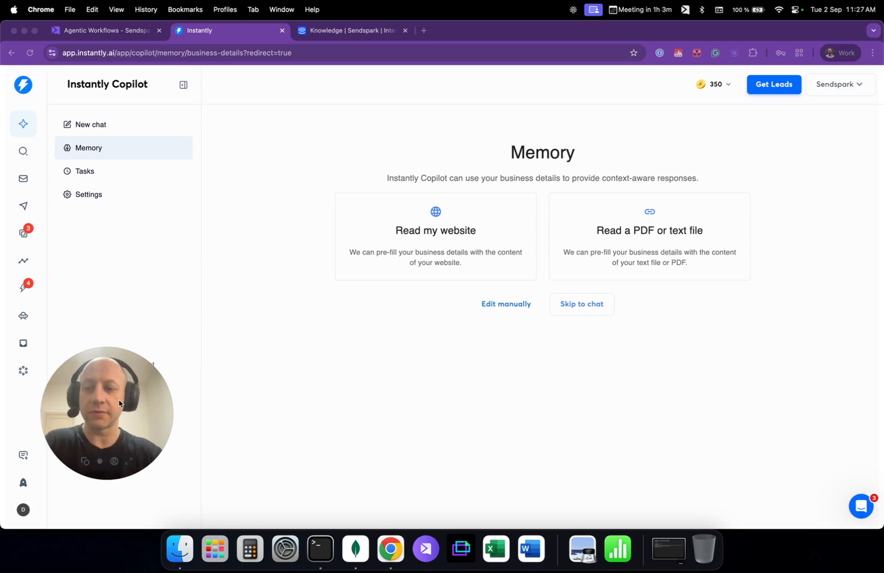
drag(120, 403, 146, 334)
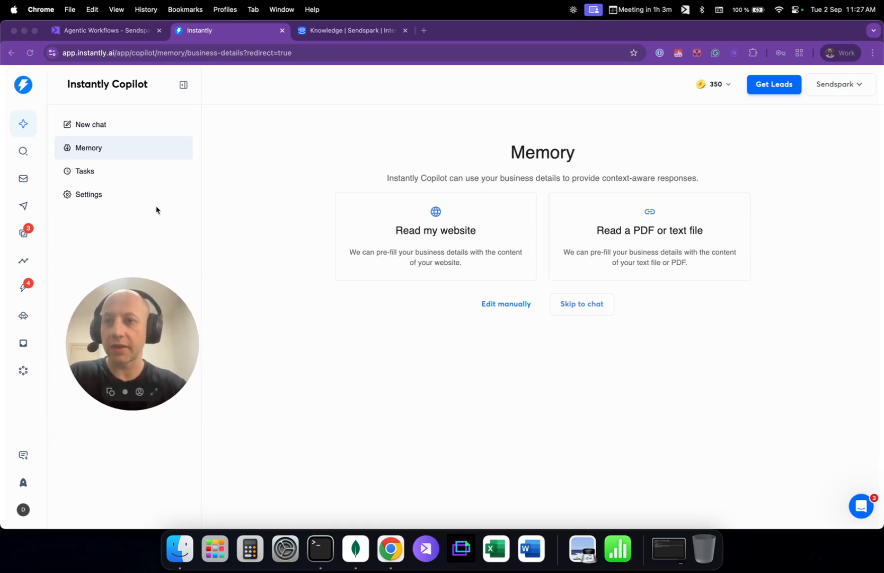
Step: Switch to Sendspark's agentic workflows and start adding a new app connection for Instantly
click(119, 30)
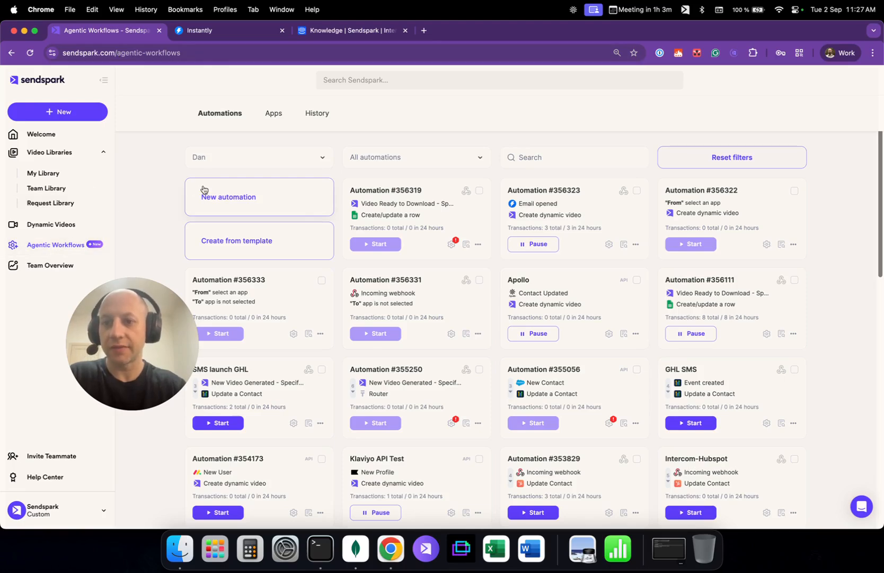
click(279, 115)
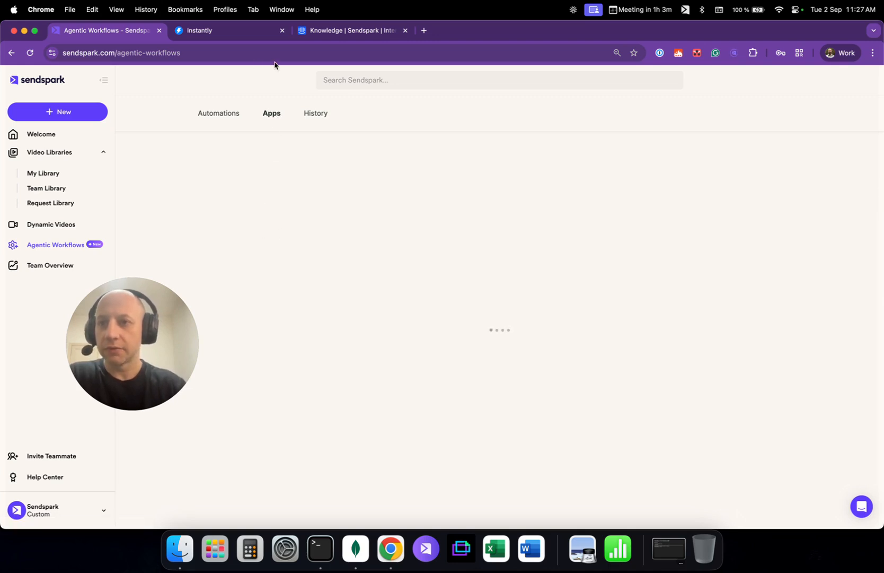
click(283, 157)
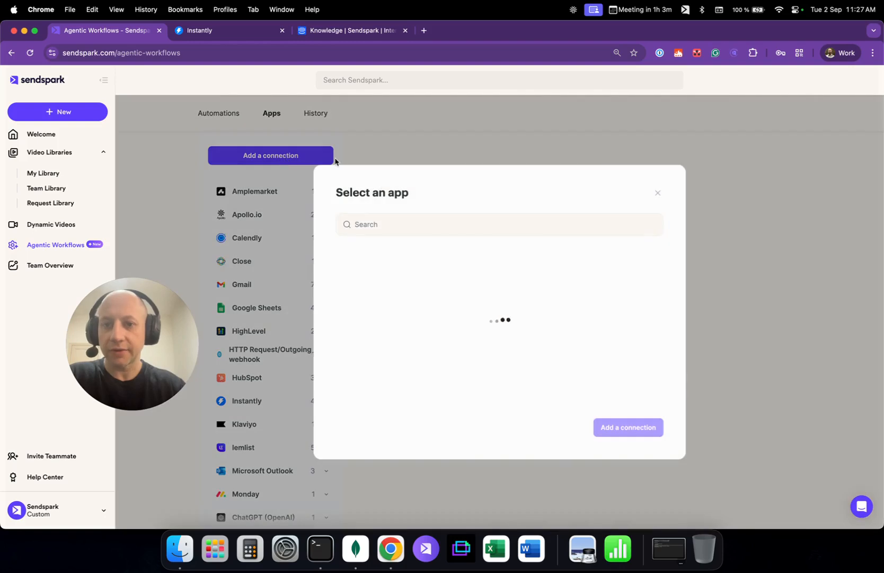
click(412, 224)
text(instan)
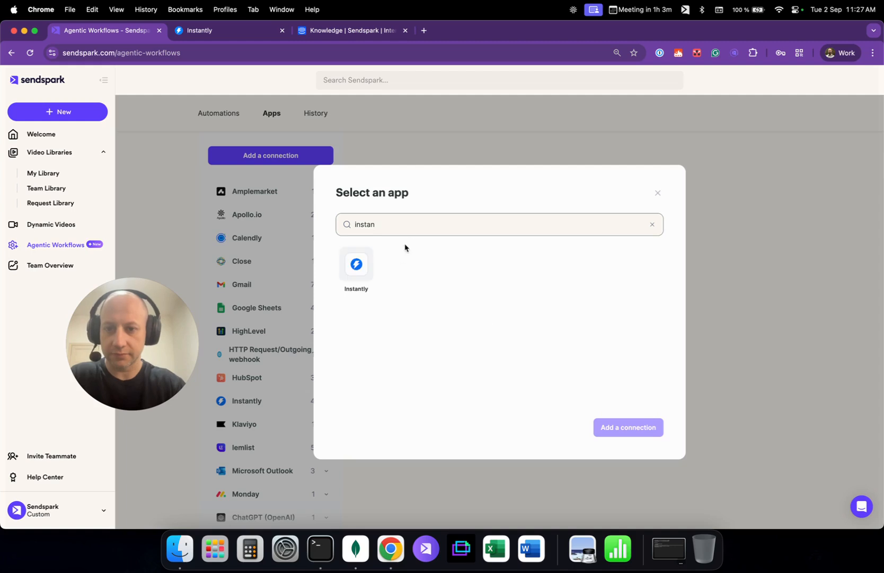
click(356, 263)
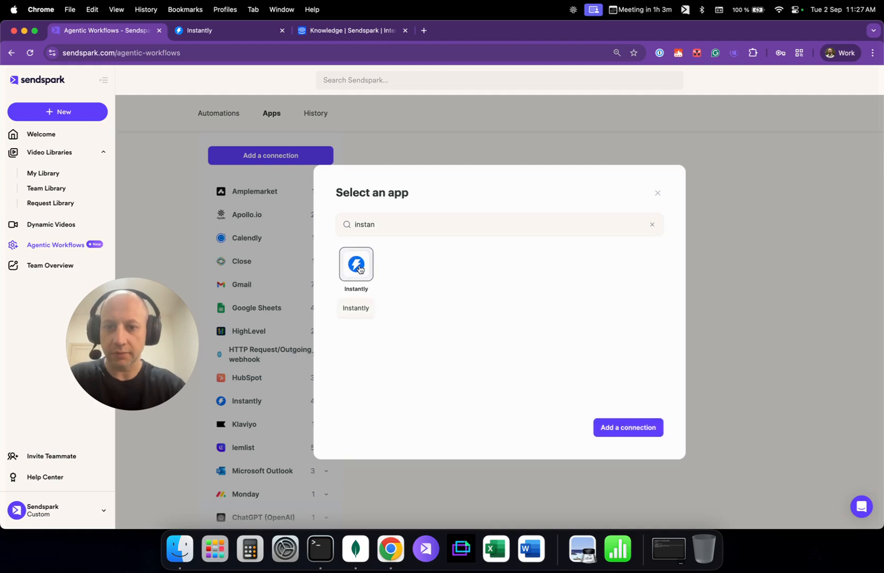
click(642, 427)
Step: Name the new Instantly connection with the owner's first name followed by "Help Article"
triple_click(437, 274)
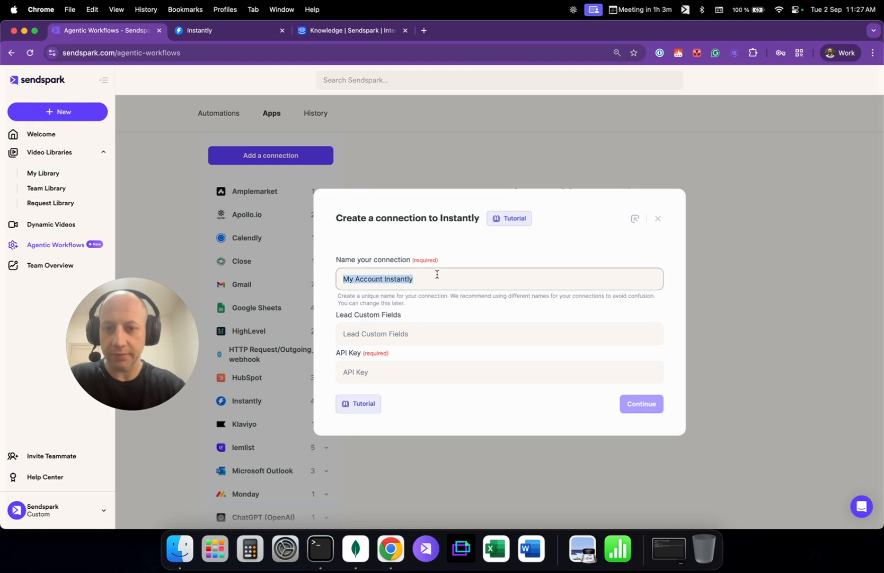
key(BackSpace)
text(Dan Help Article)
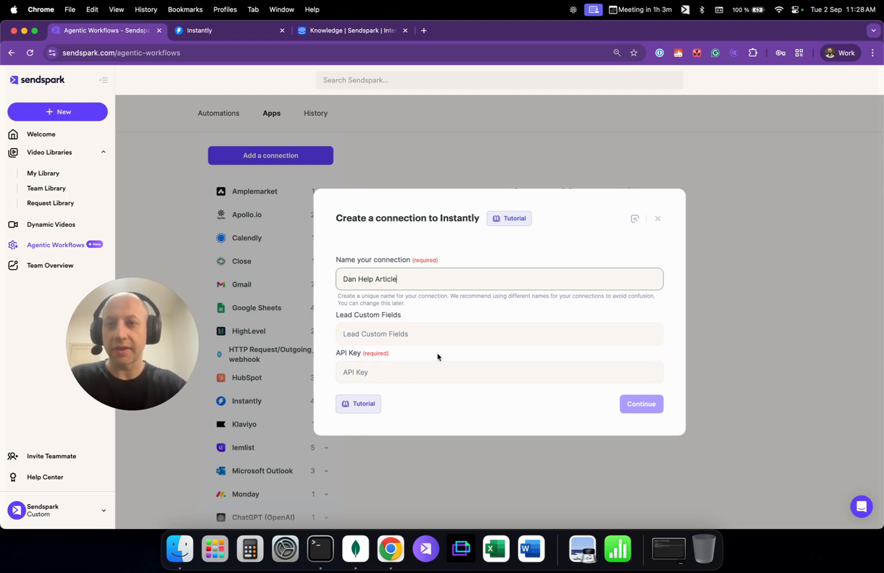
Step: Switch to Instantly and open the API keys section of the integration settings
click(237, 33)
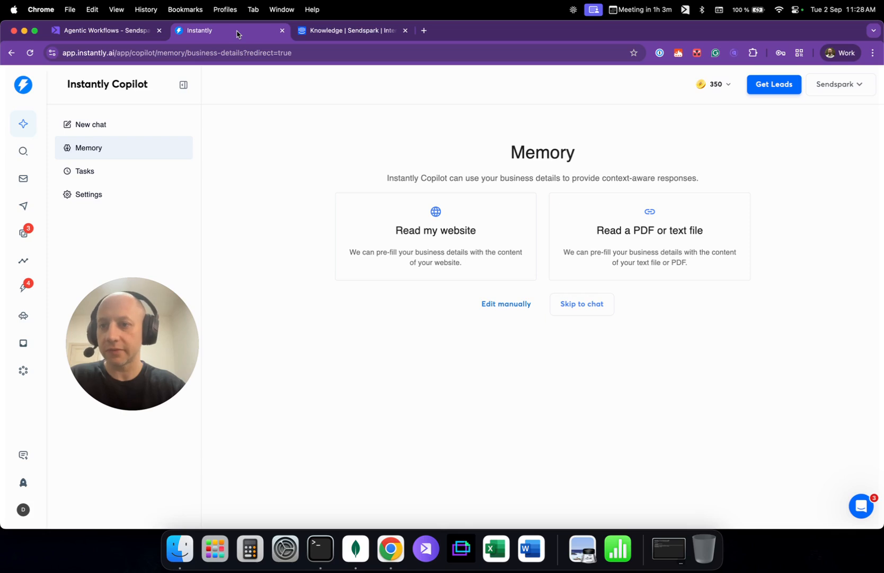
click(25, 509)
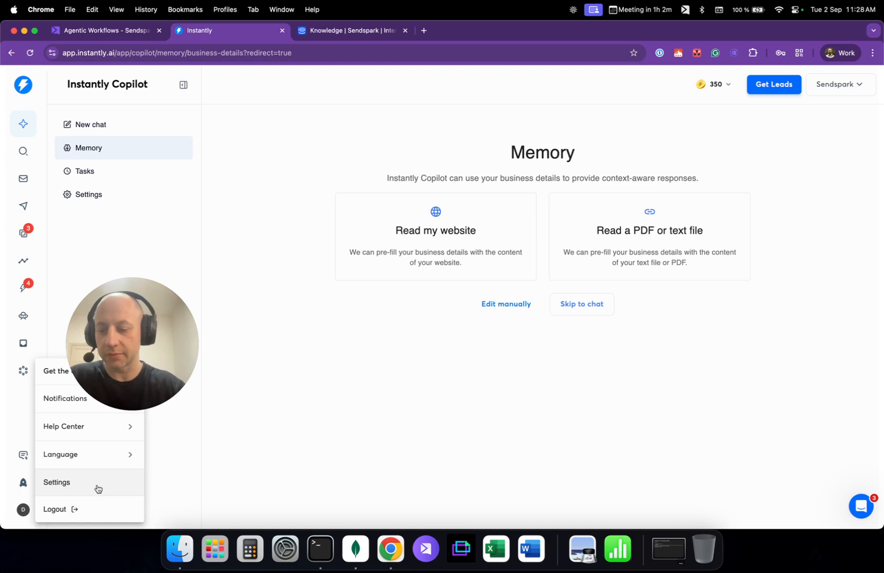
click(76, 489)
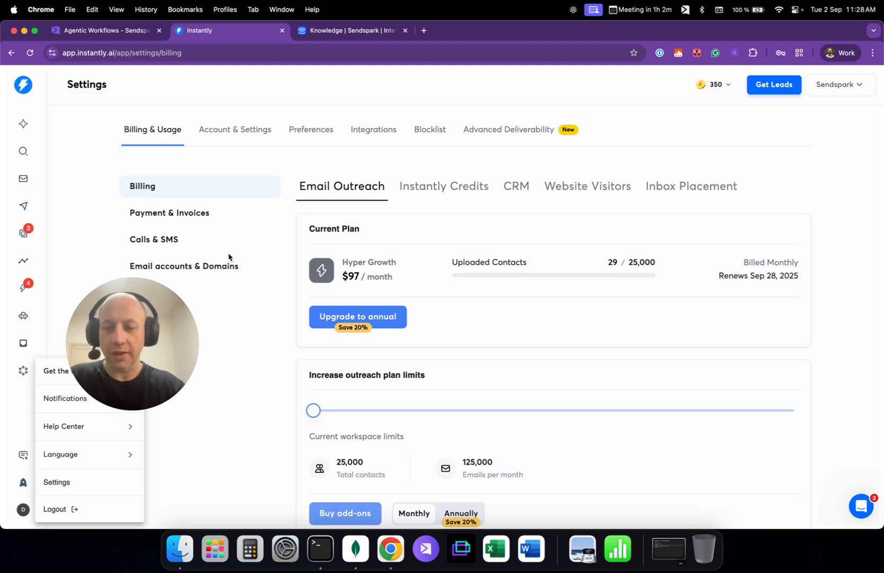
click(377, 134)
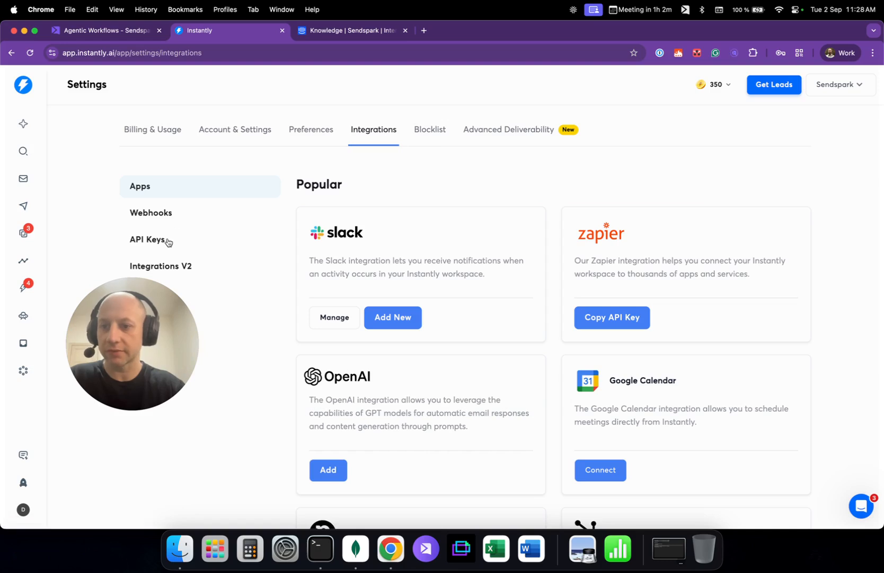
click(166, 239)
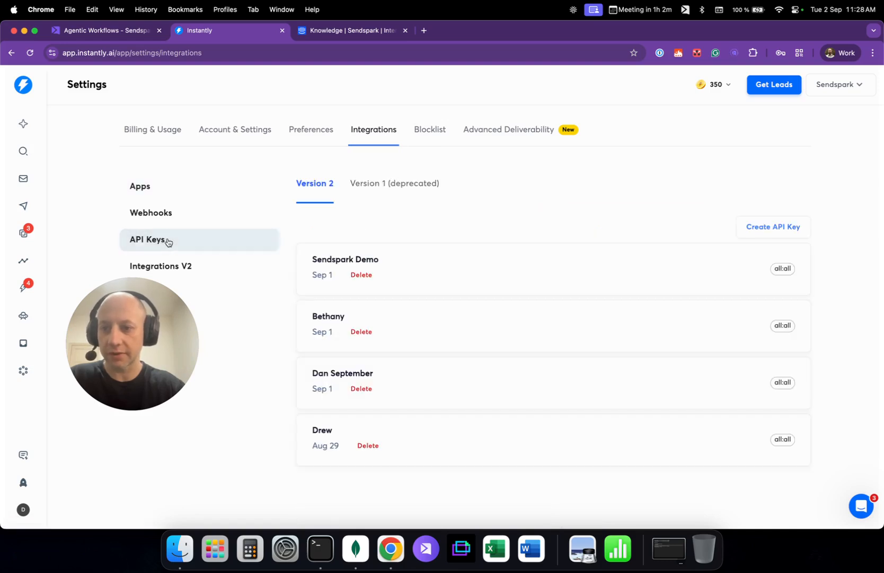
Step: Create a version 2 API key named "Help Article" with the all:all scope
click(759, 226)
click(451, 263)
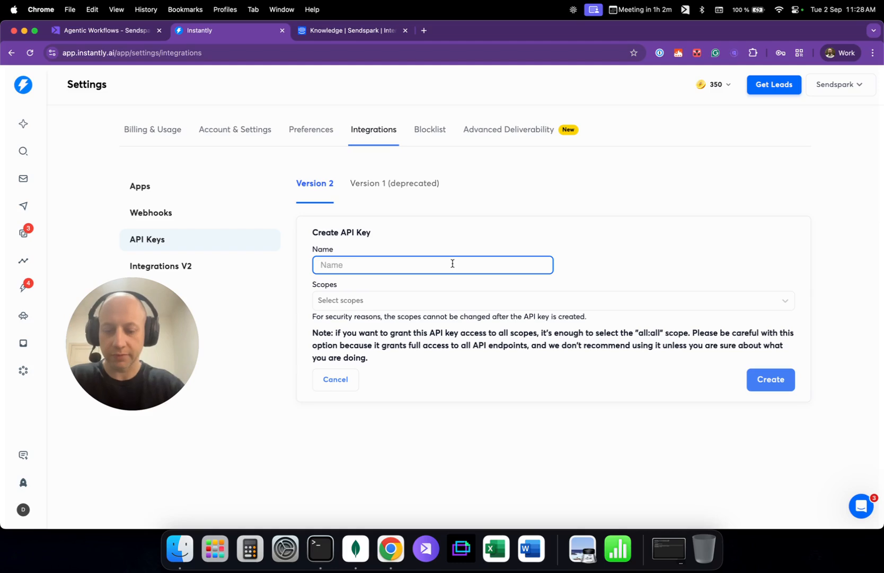
text(Help Article)
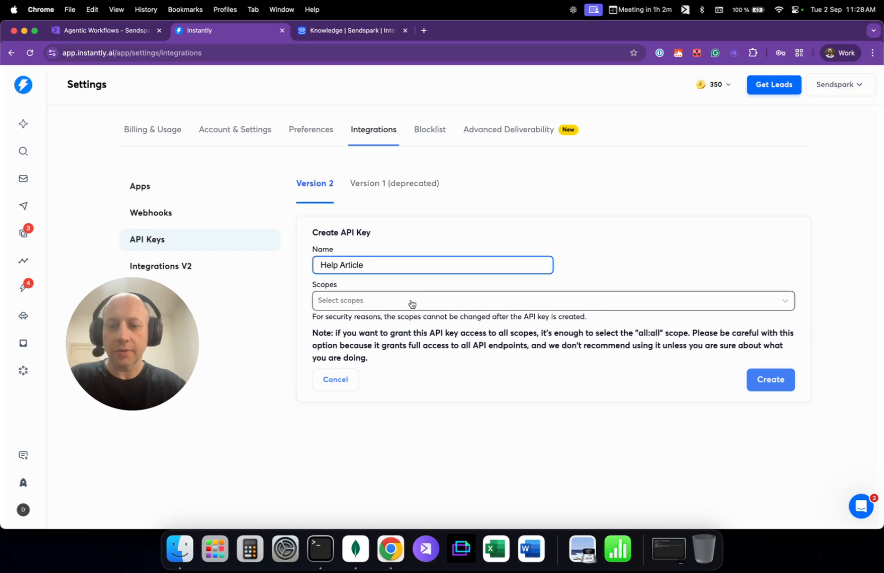
click(379, 302)
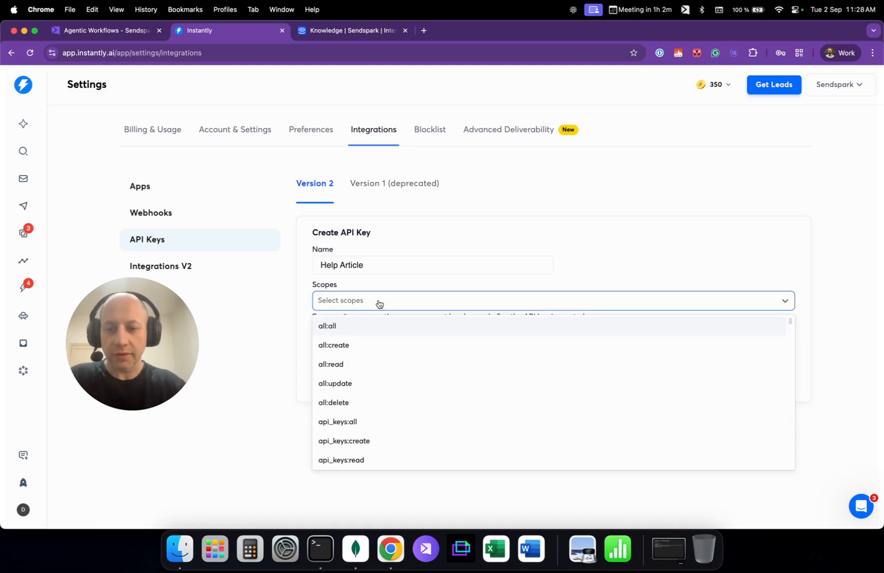
click(344, 327)
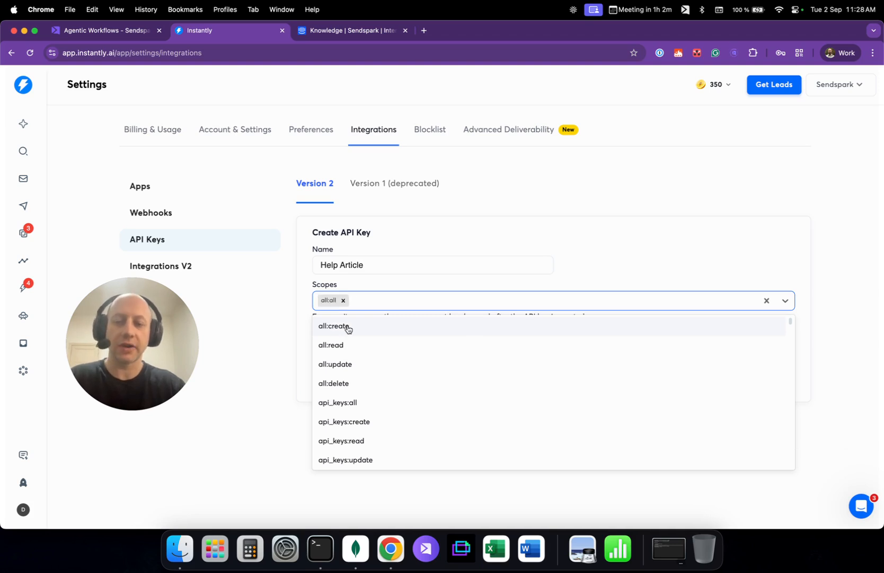
click(456, 284)
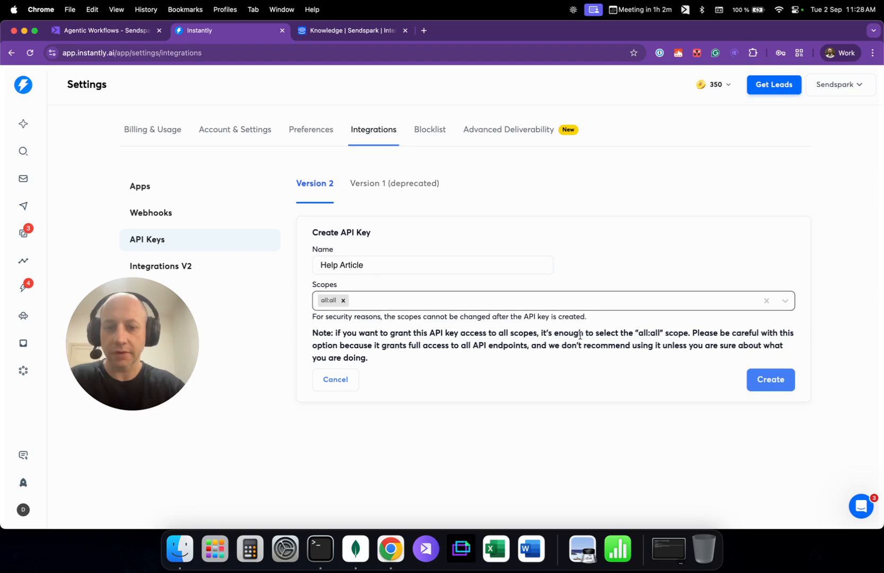
click(779, 379)
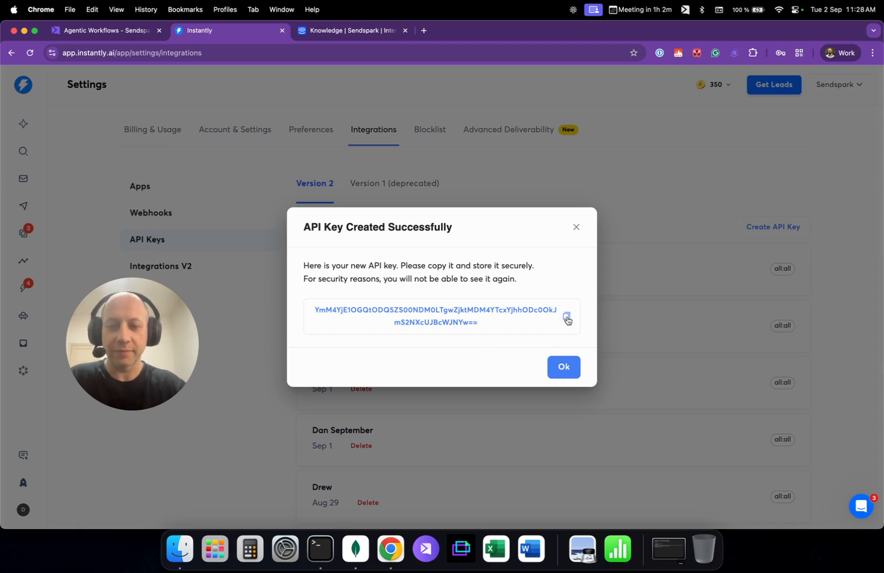
Step: Copy the new API key, paste it into the API Key field of Sendspark's Instantly connection, and submit the connection
click(566, 318)
click(564, 366)
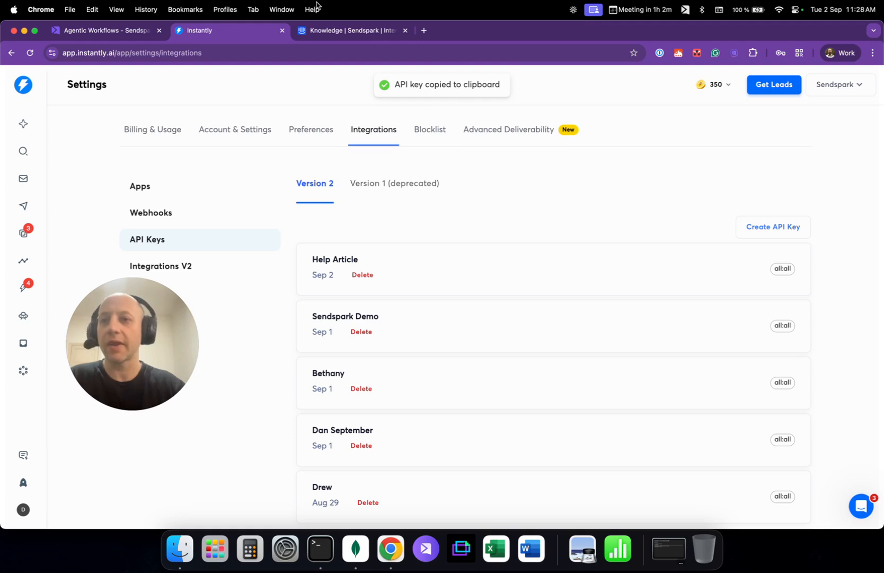
click(118, 33)
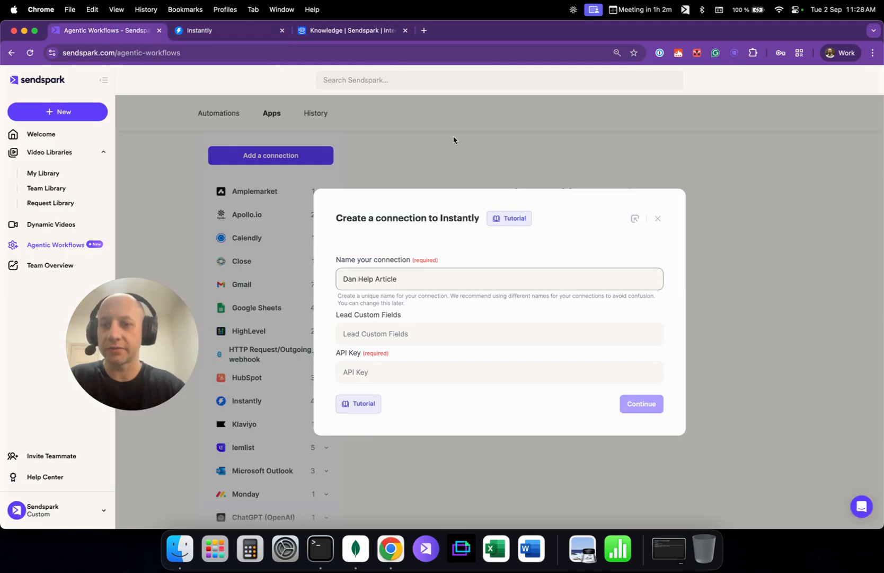
click(399, 373)
key(super+v)
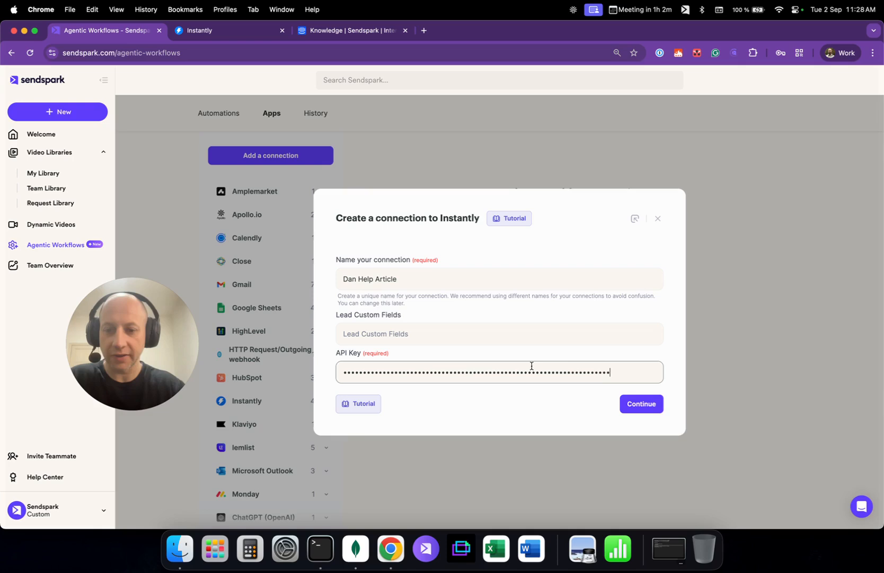
click(639, 404)
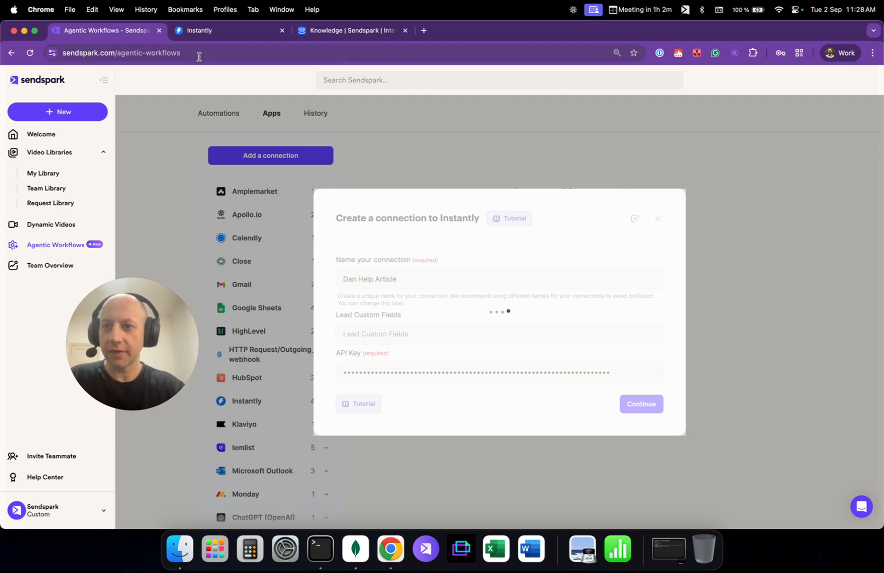
Step: Switch to Instantly and open the webhooks section of the integration settings
click(248, 35)
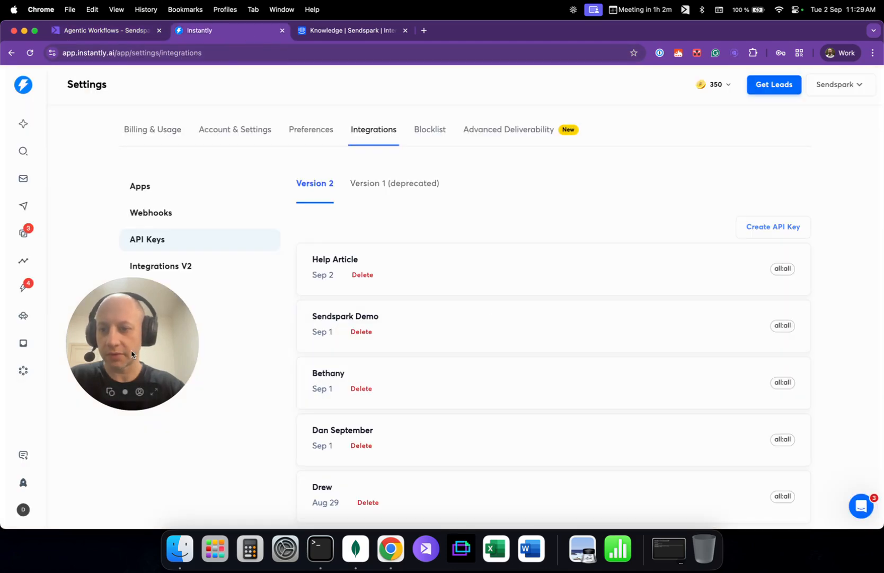
drag(133, 355, 130, 378)
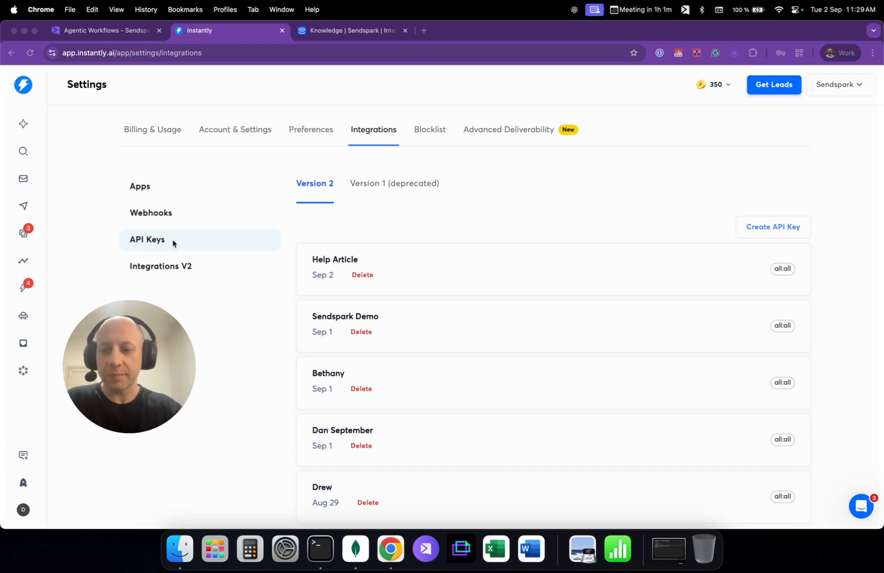
click(171, 218)
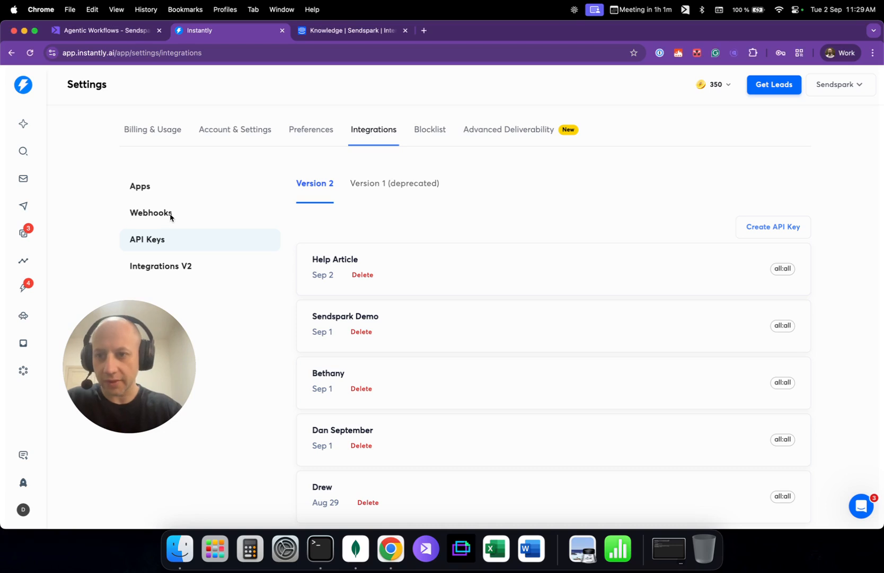
click(163, 218)
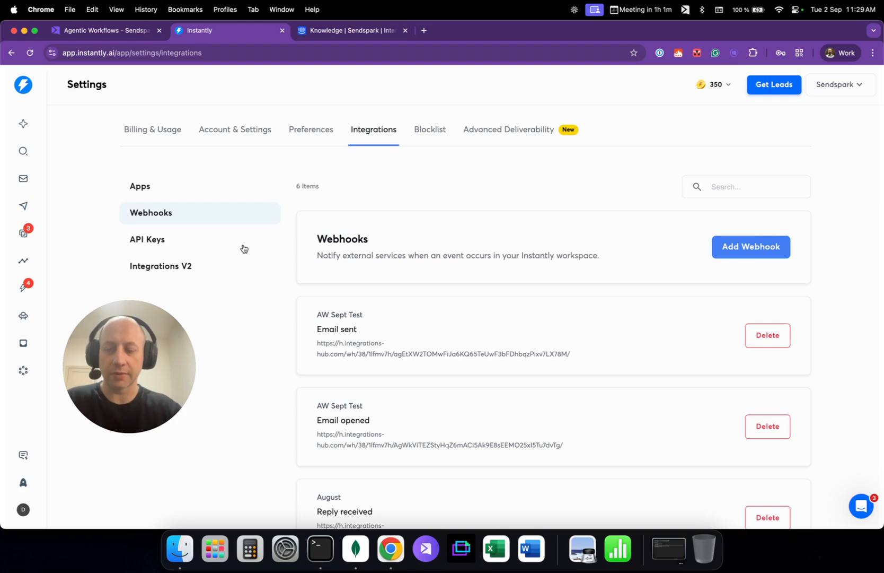
Step: Return to Sendspark, dismiss the manual setup notice, and copy the new connection's webhook URL
click(138, 36)
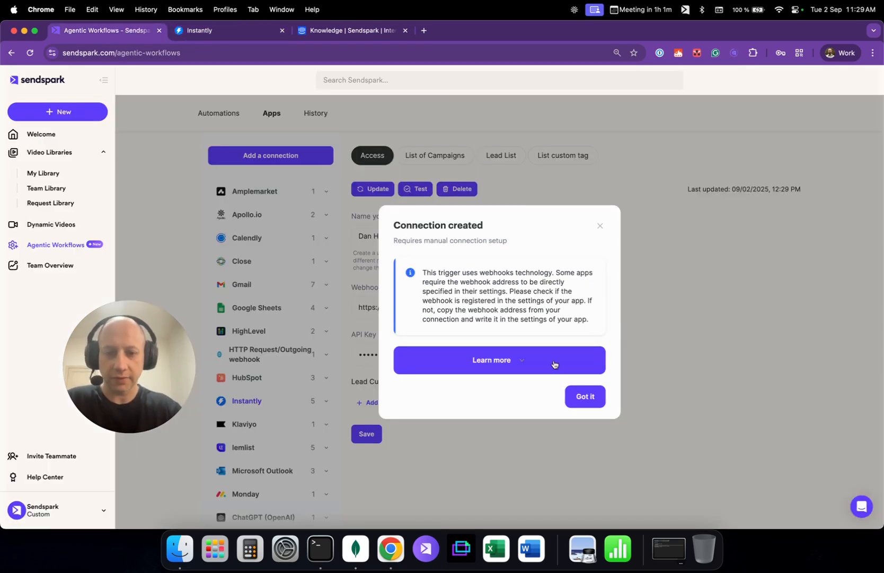
click(585, 397)
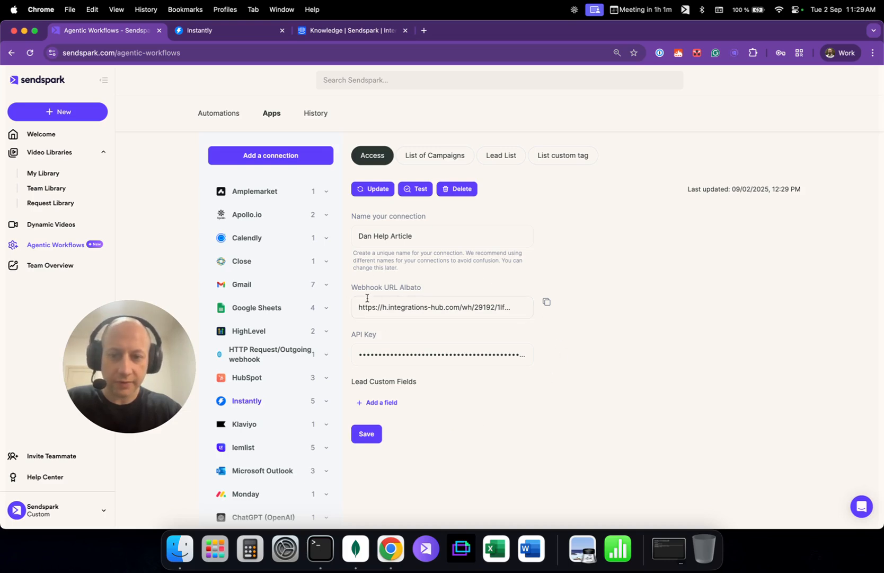
click(546, 303)
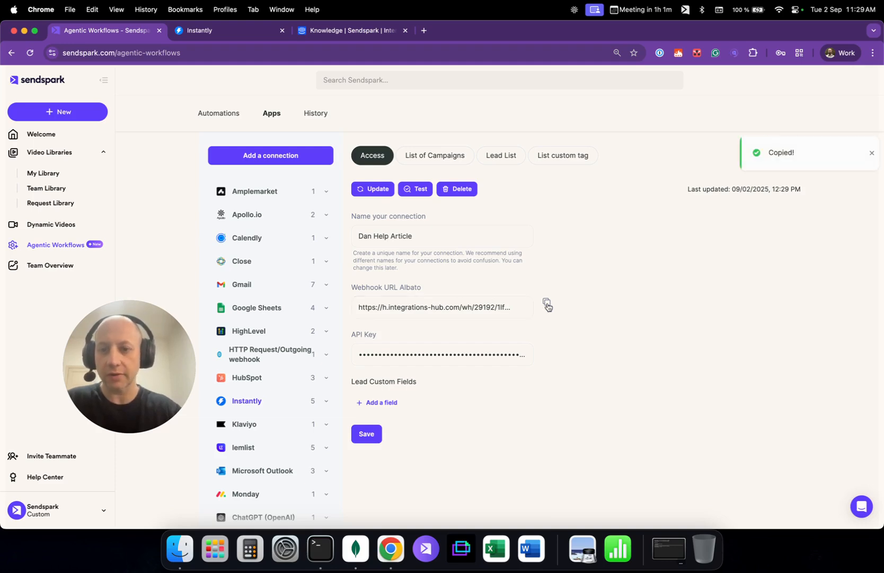
Step: Switch to Instantly, start a new webhook, and paste the copied Sendspark URL as its webhook URL
click(222, 33)
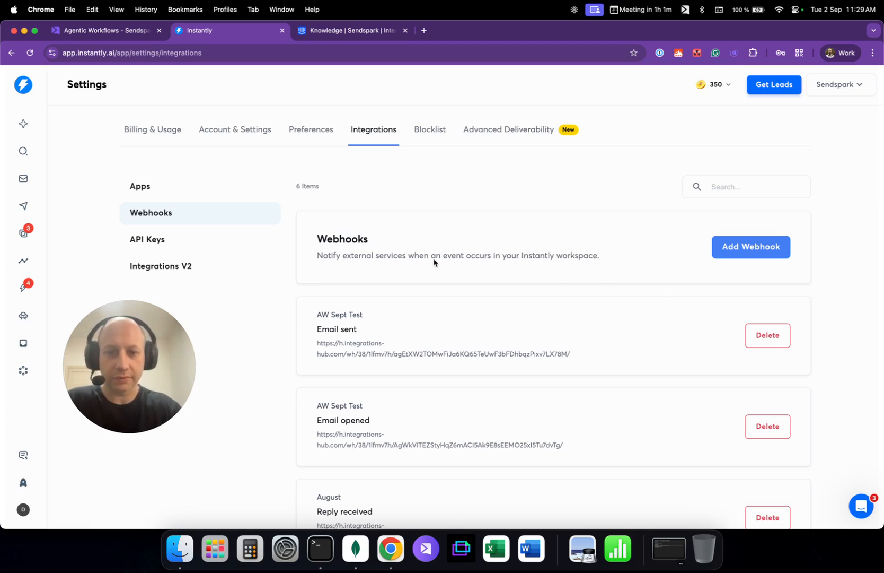
click(758, 256)
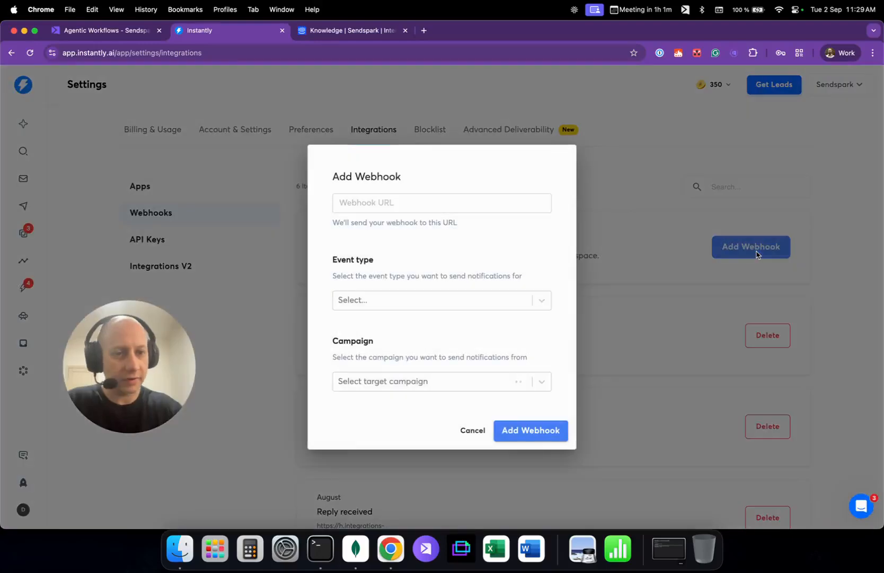
click(394, 203)
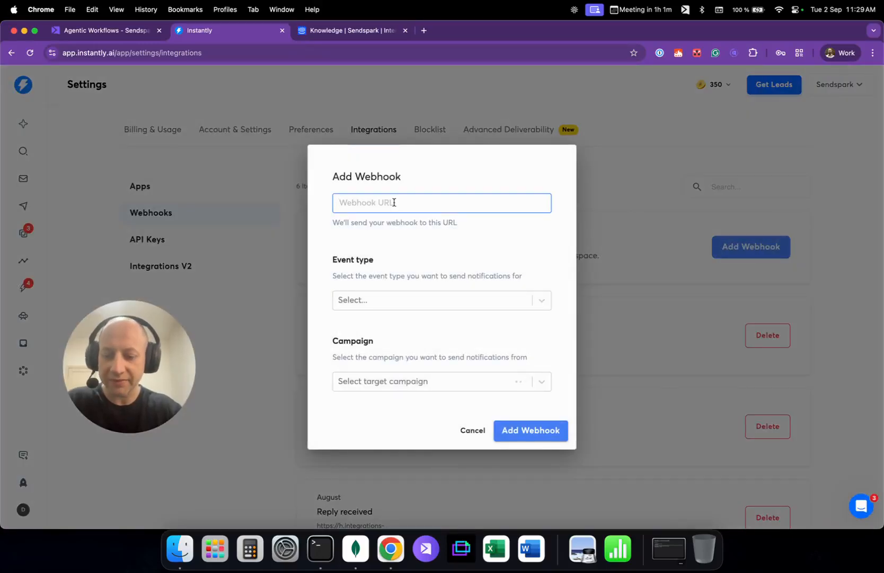
key(super+v)
click(443, 255)
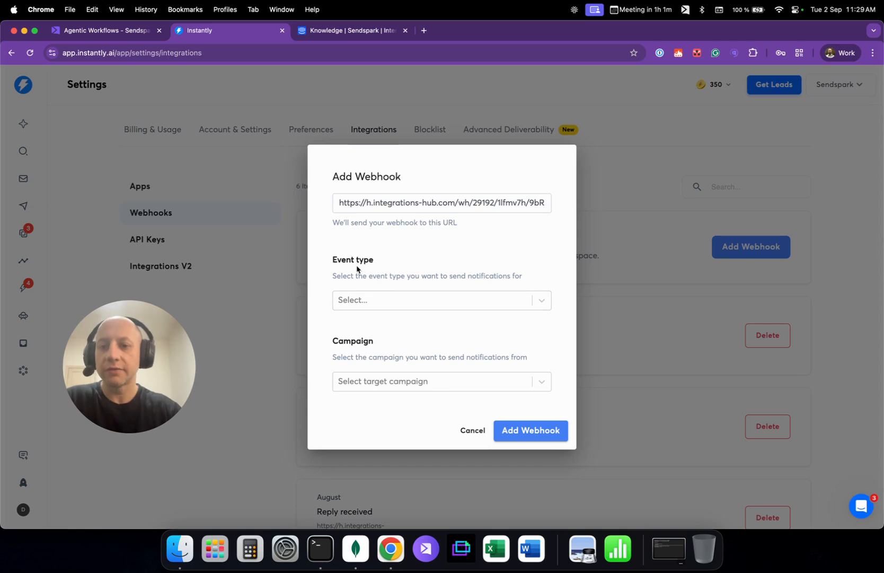
click(377, 303)
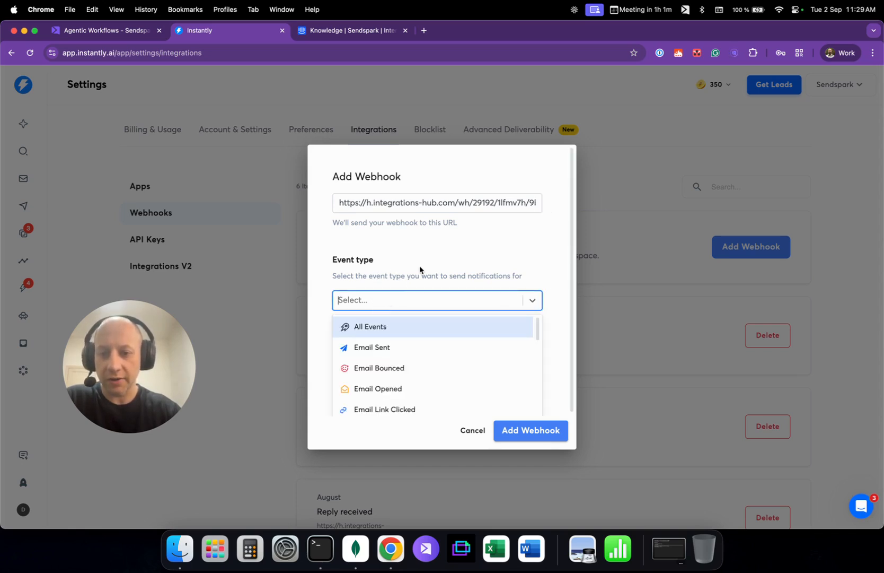
scroll(408, 365, down, 3)
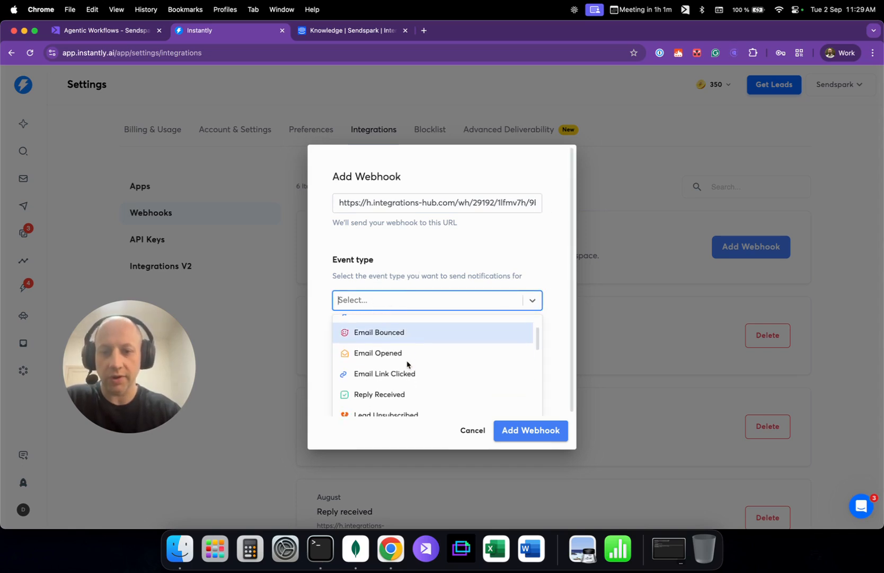
click(424, 275)
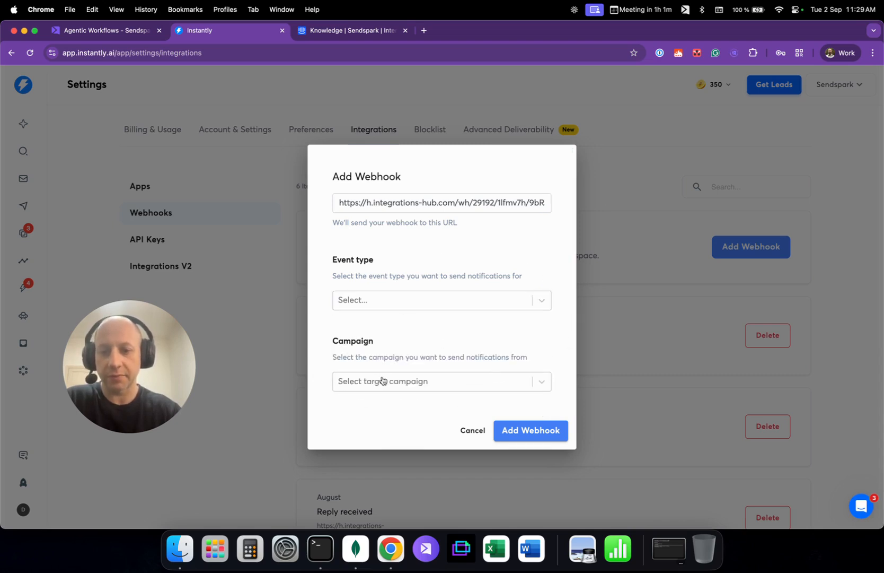
Step: Set the new webhook's event type to Email Opened
click(381, 295)
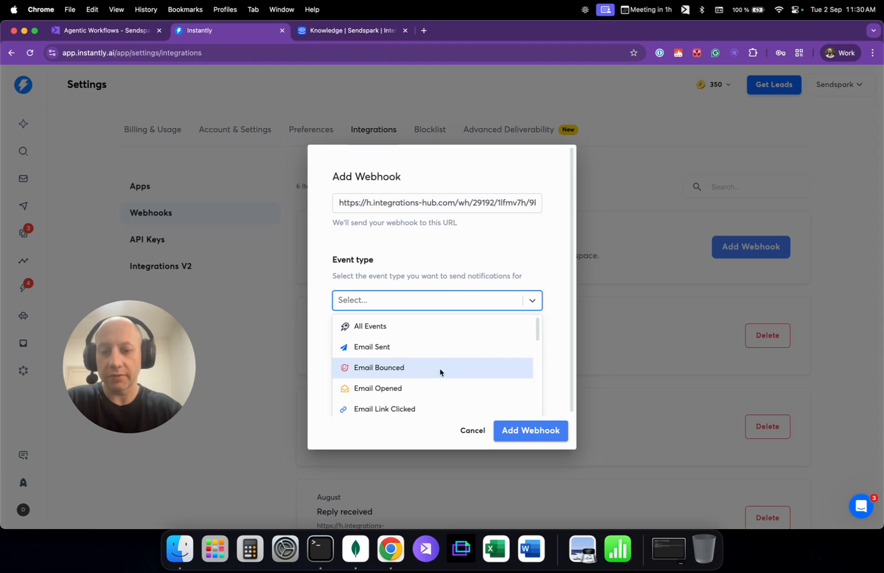
scroll(439, 370, down, 2)
scroll(440, 367, down, 2)
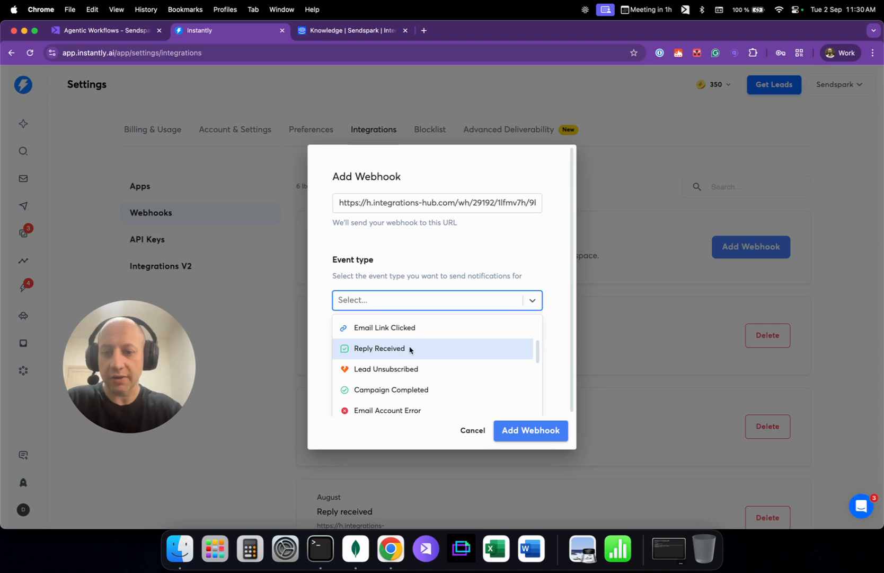
scroll(400, 375, up, 2)
scroll(400, 374, up, 1)
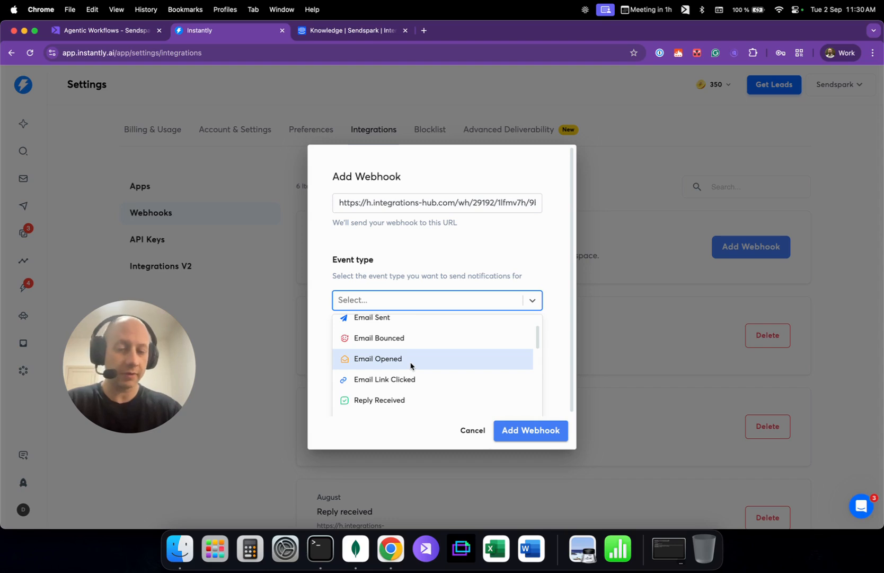
click(411, 365)
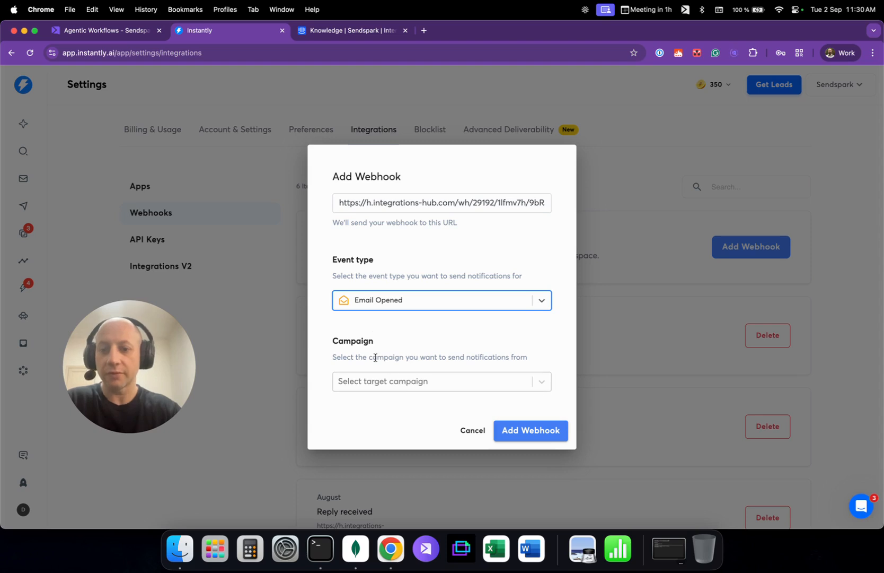
Step: Target the Open Rate test campaign and add the webhook
click(403, 385)
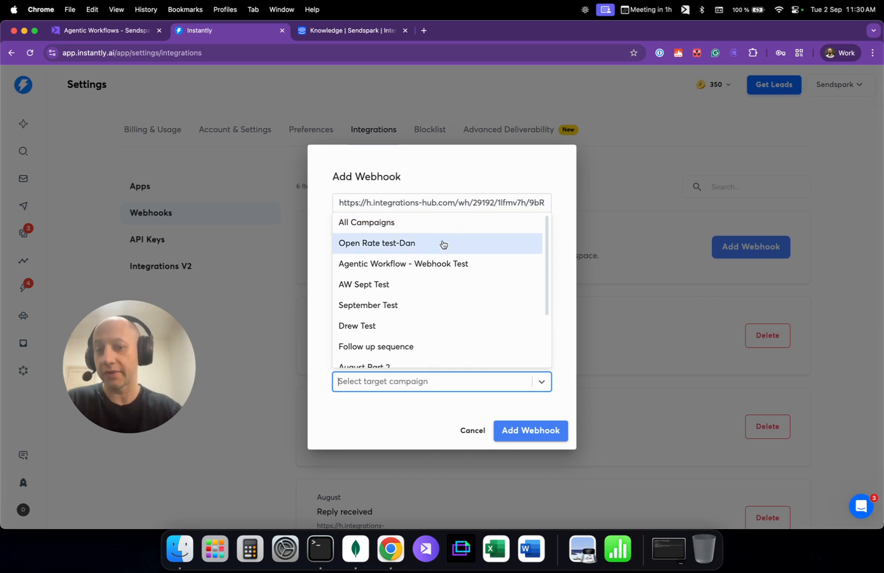
click(409, 244)
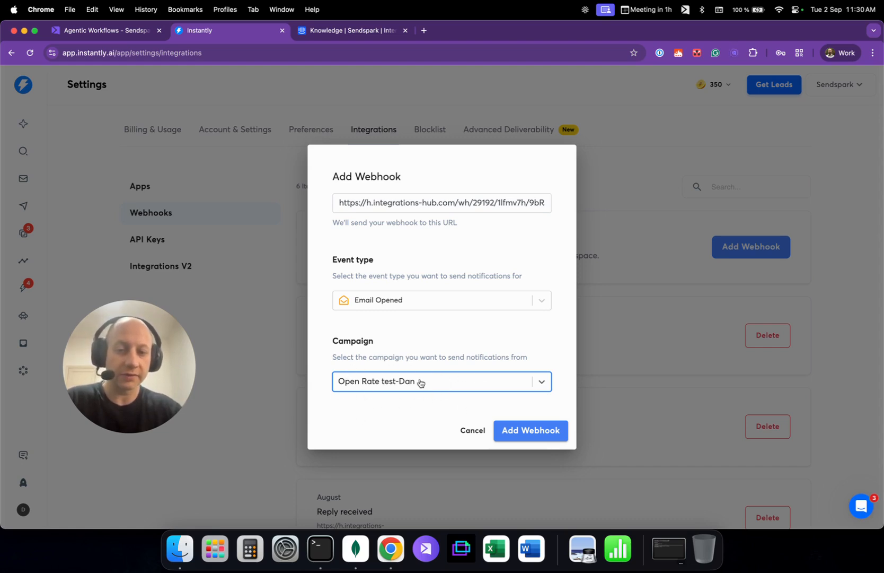
click(555, 430)
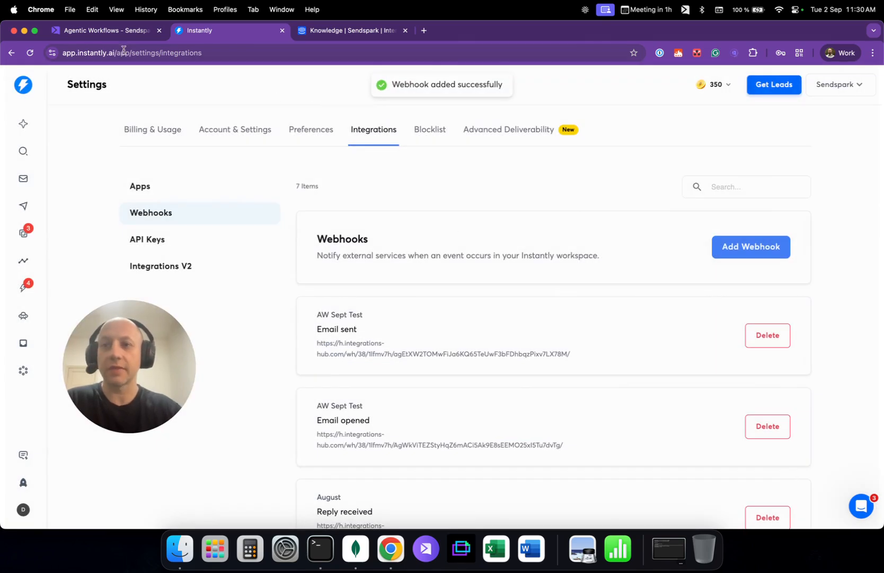
Step: Return to Sendspark and save the Instantly connection
click(120, 33)
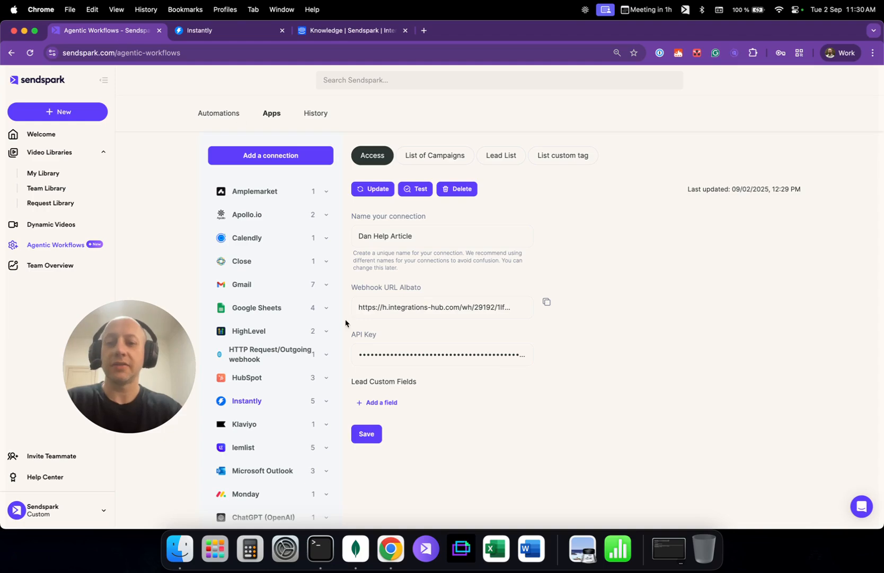
click(367, 434)
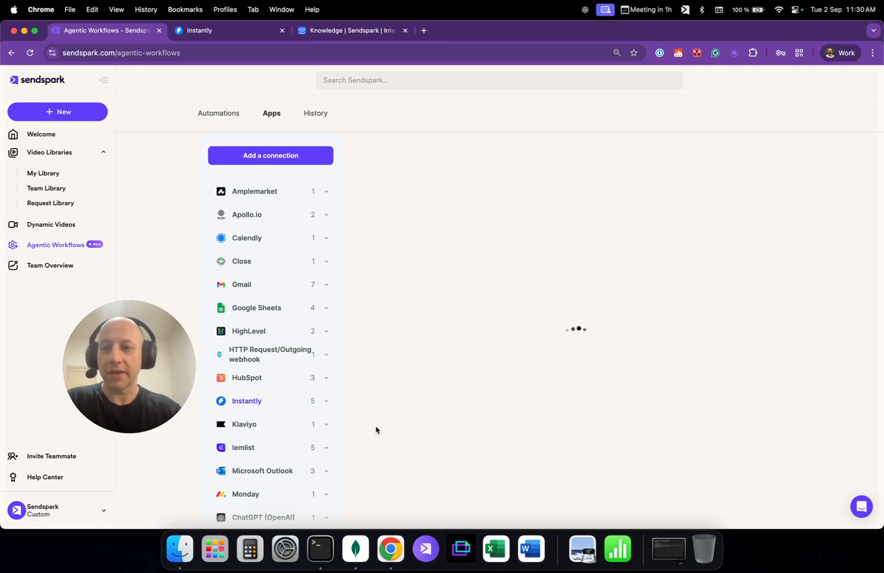
Step: Create a new automation in Sendspark and choose Instantly as the app for its trigger
click(229, 114)
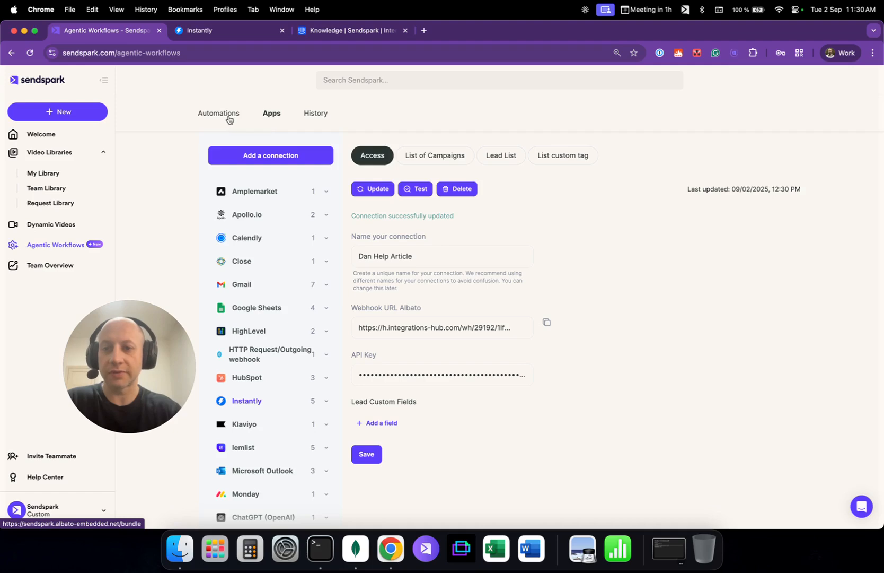
click(239, 208)
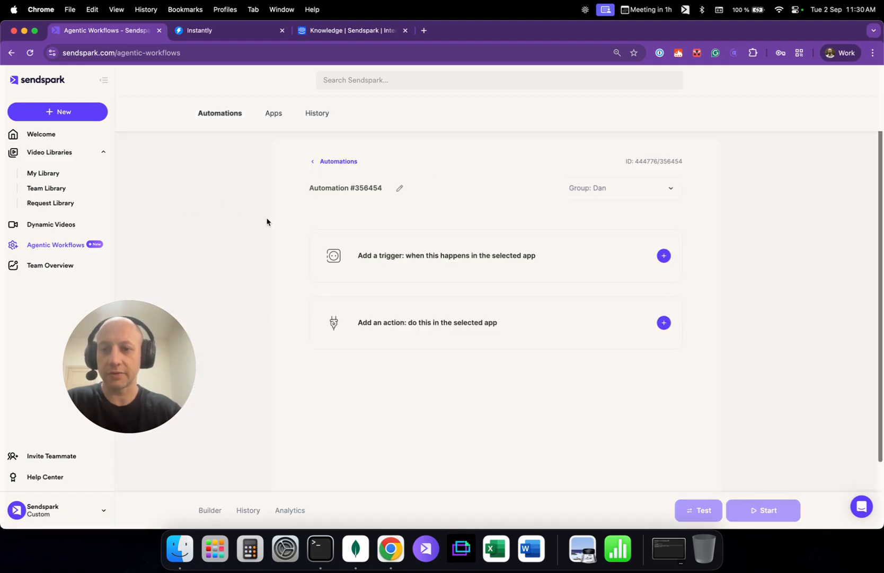
click(486, 251)
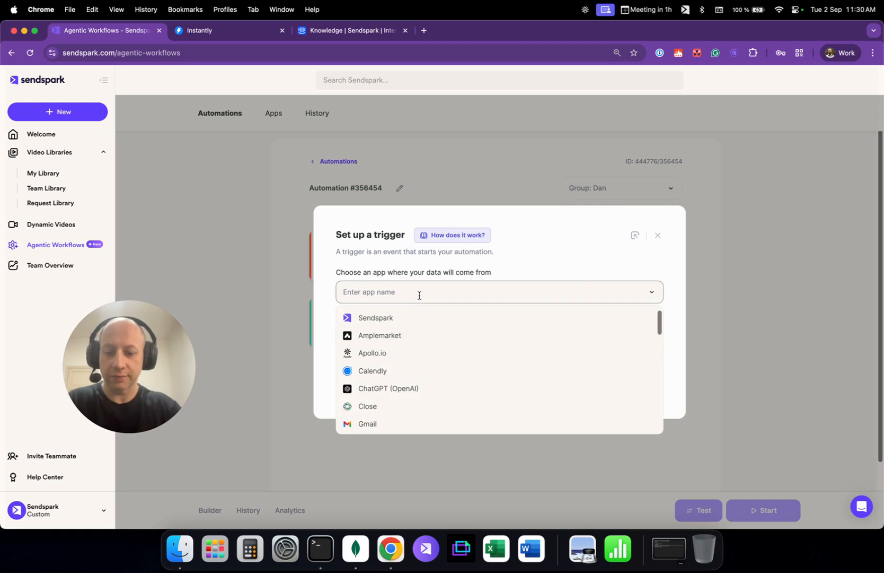
text(inst)
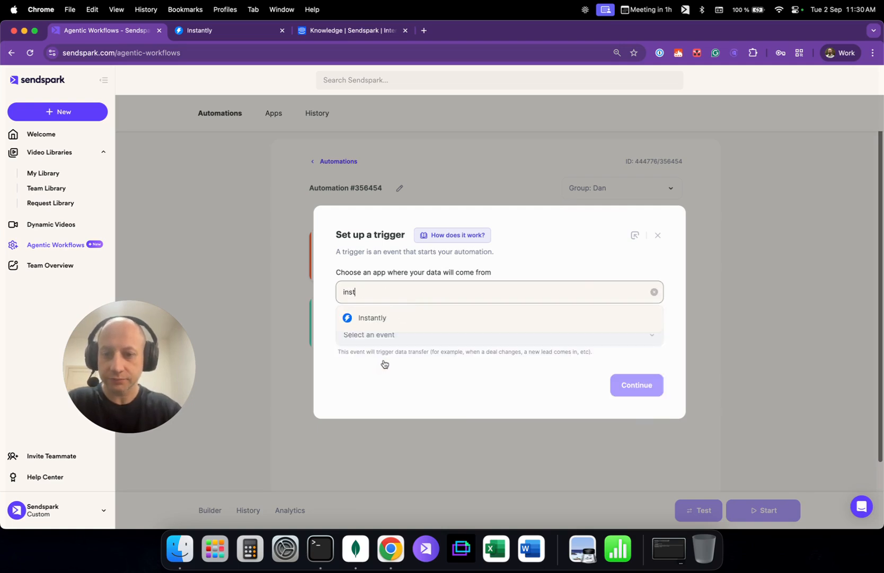
click(392, 320)
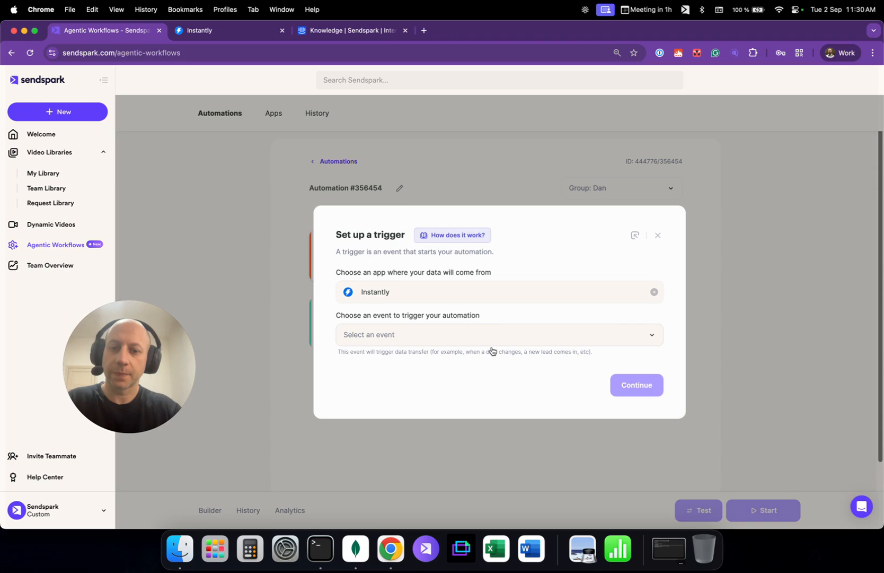
Step: Open the trigger's event choices and compare them with the webhooks listed in Instantly, returning to Sendspark
click(491, 338)
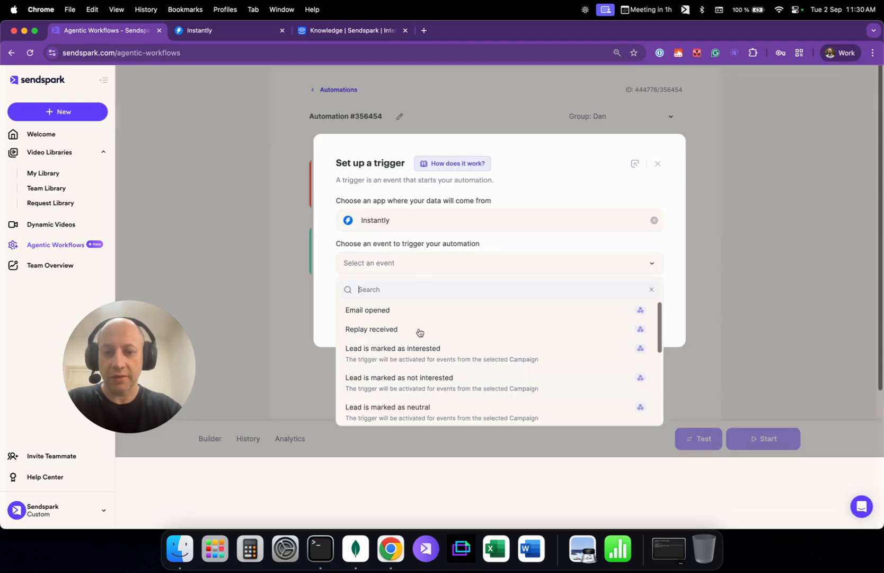
click(209, 32)
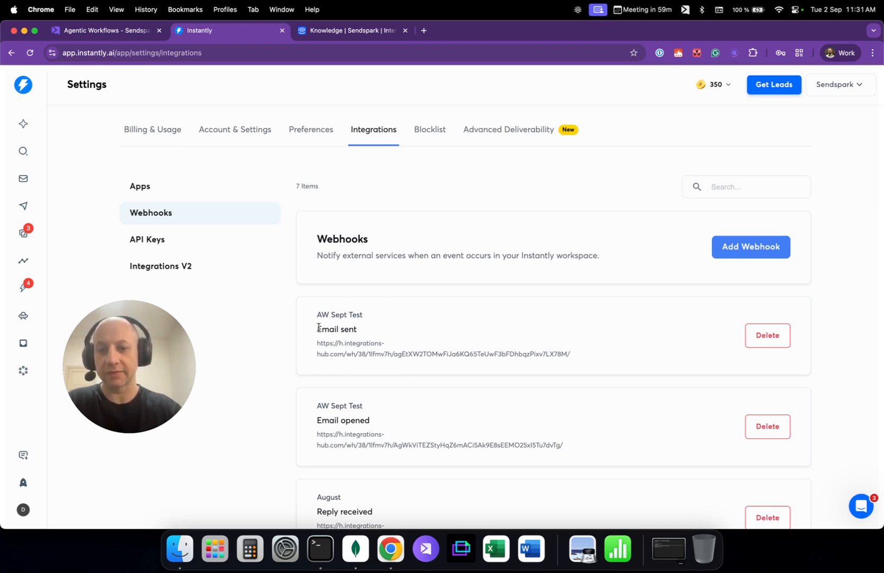
click(113, 31)
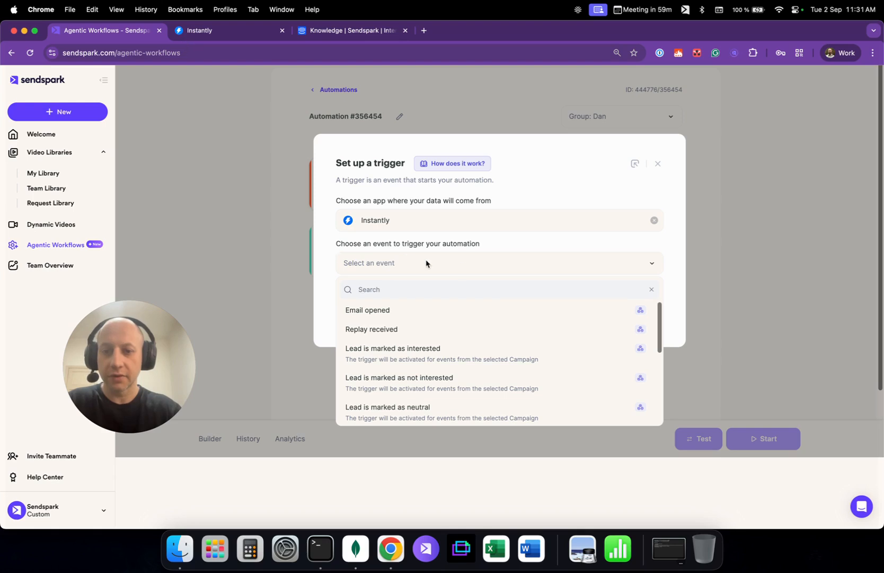